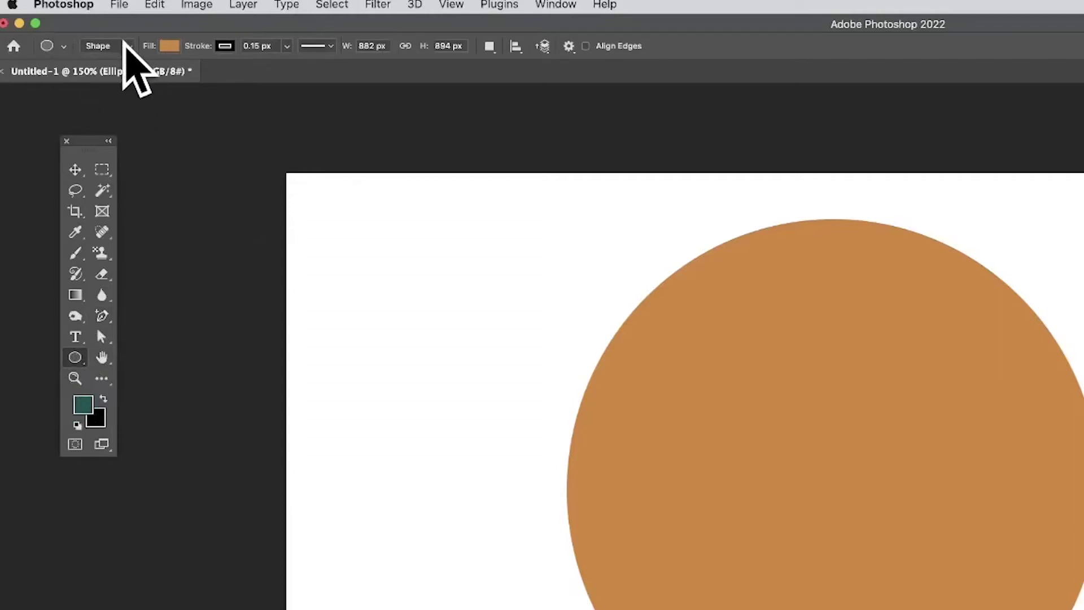
# Keep the orange Ellipse 1 circle in Shape mode and bring up the pen tools group
pyautogui.click(121, 44)
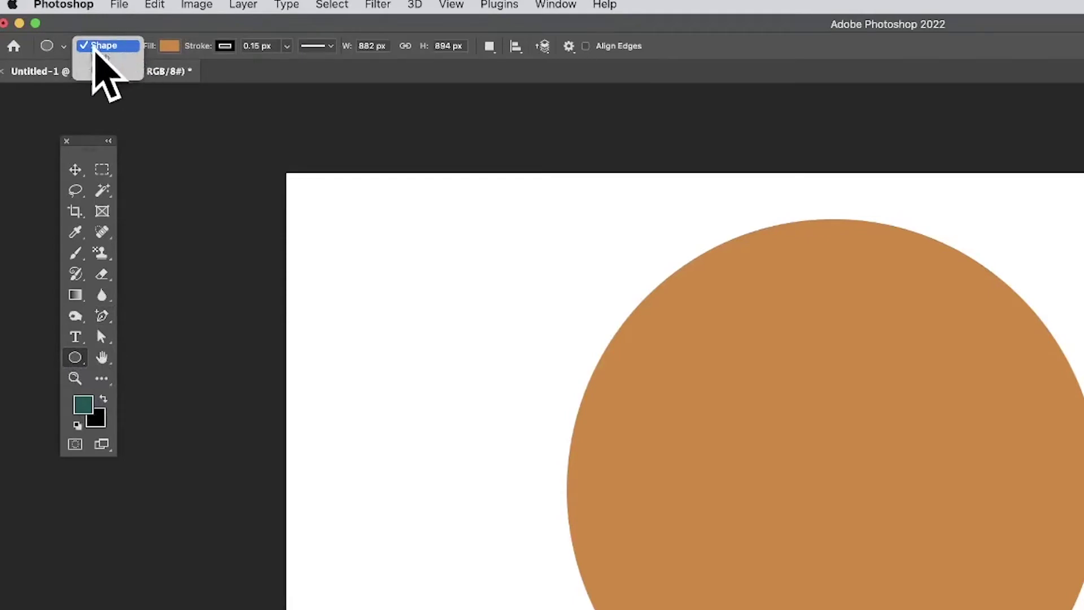
pyautogui.click(115, 46)
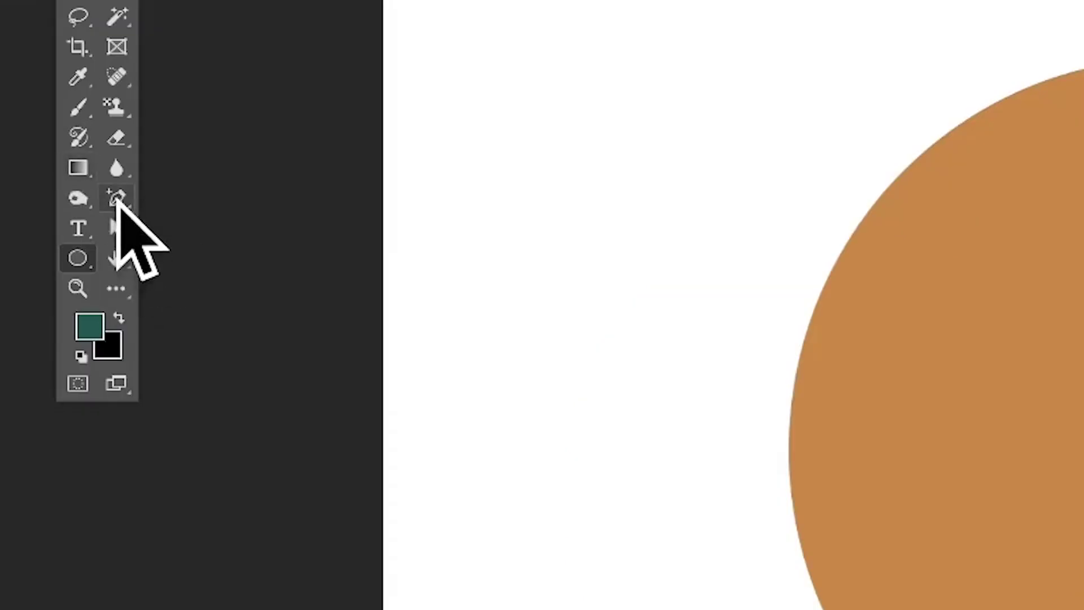
pyautogui.rightClick(103, 316)
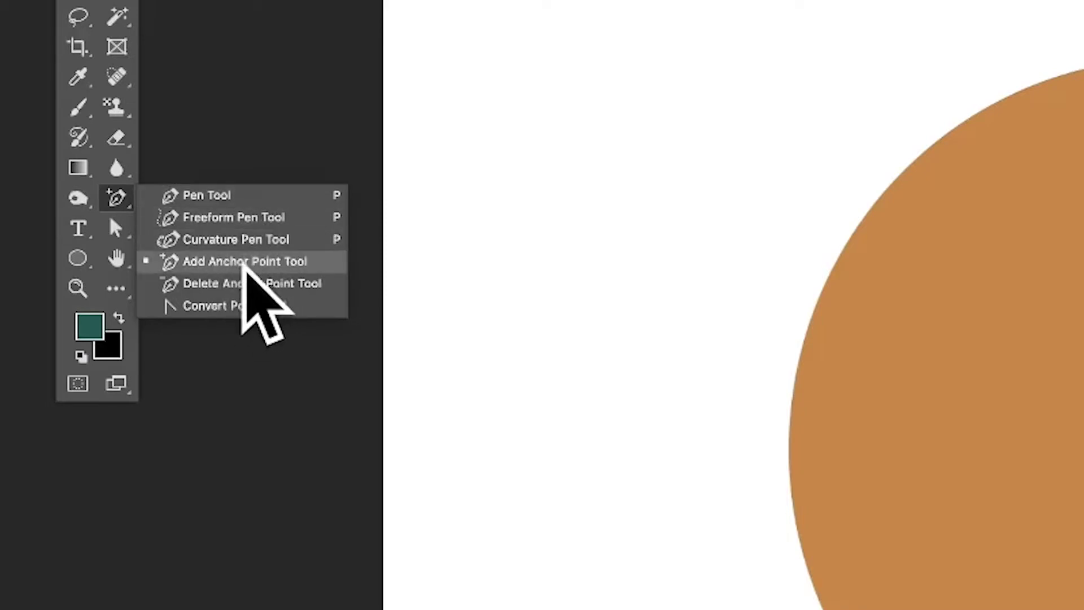
# With Add Anchor Point Tool, drag the circle's top anchor upward into a tall egg-like arch
pyautogui.click(252, 264)
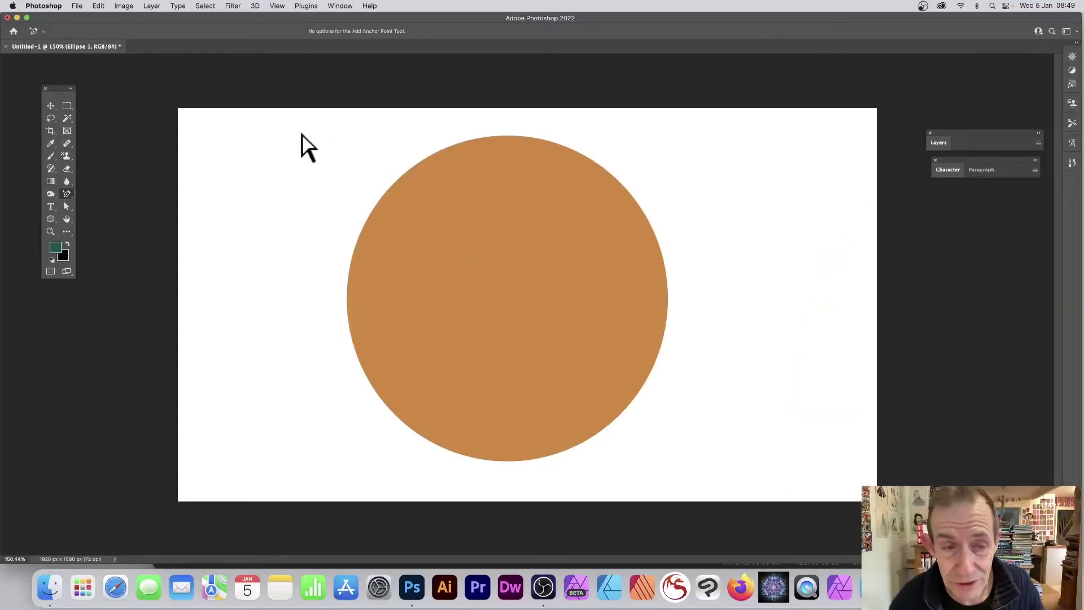
pyautogui.moveTo(306, 115); pyautogui.dragTo(740, 496)
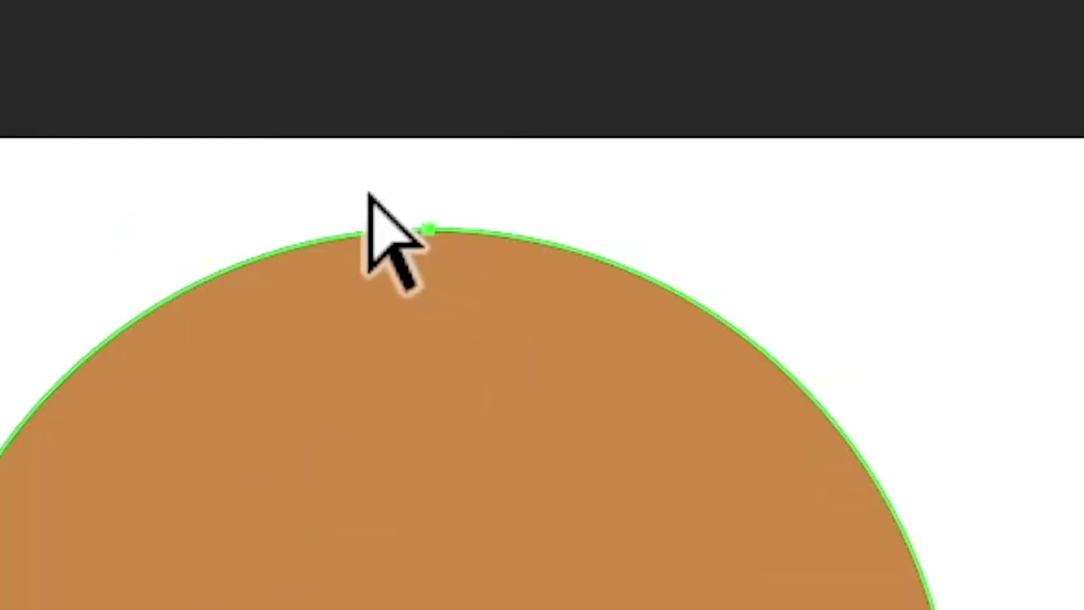
pyautogui.moveTo(367, 184); pyautogui.dragTo(515, 273)
pyautogui.press('p')
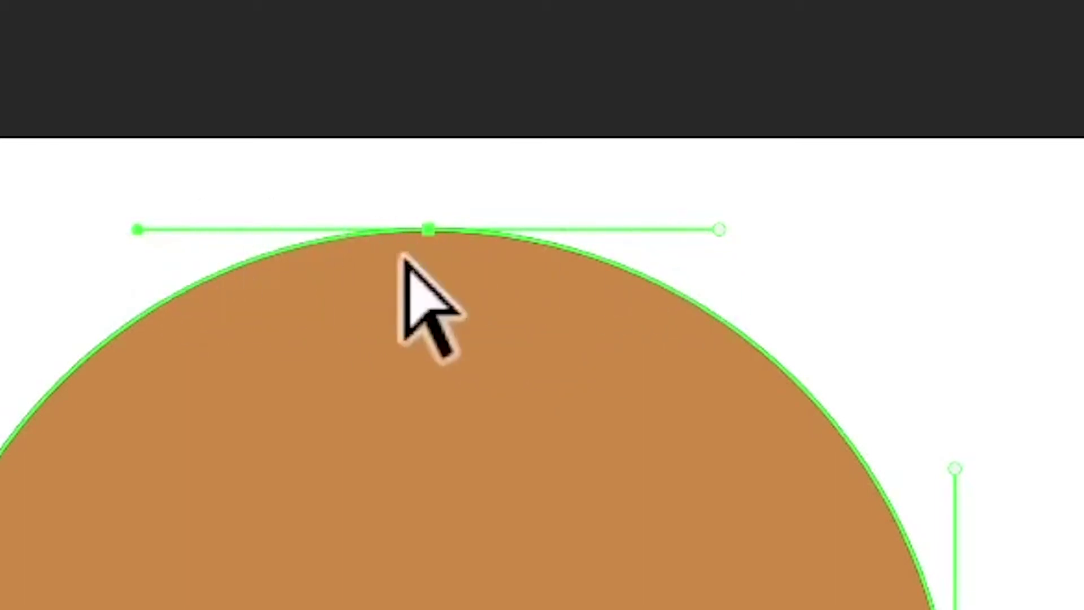
pyautogui.moveTo(428, 229); pyautogui.dragTo(400, 84)
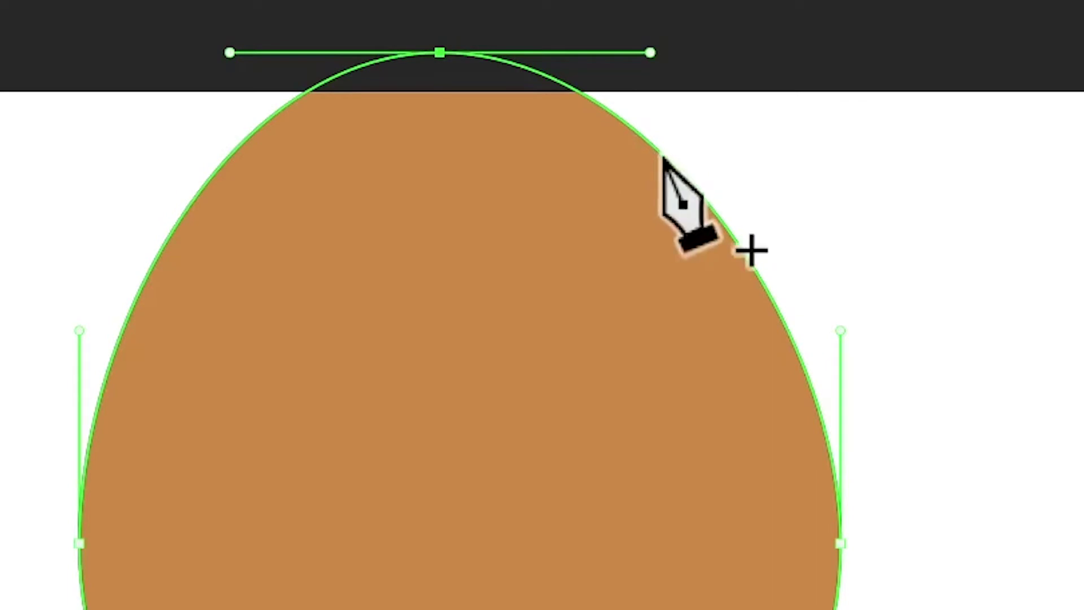
# Add an upper-right anchor, drag it inward and swing its handles to carve a rounded notch
pyautogui.click(664, 157)
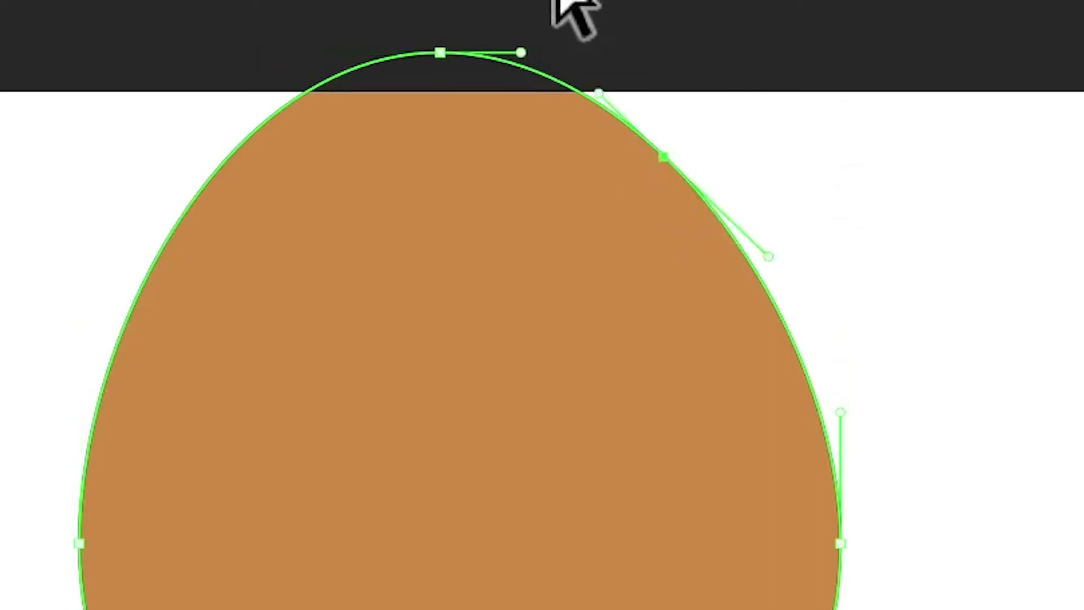
pyautogui.click(440, 52)
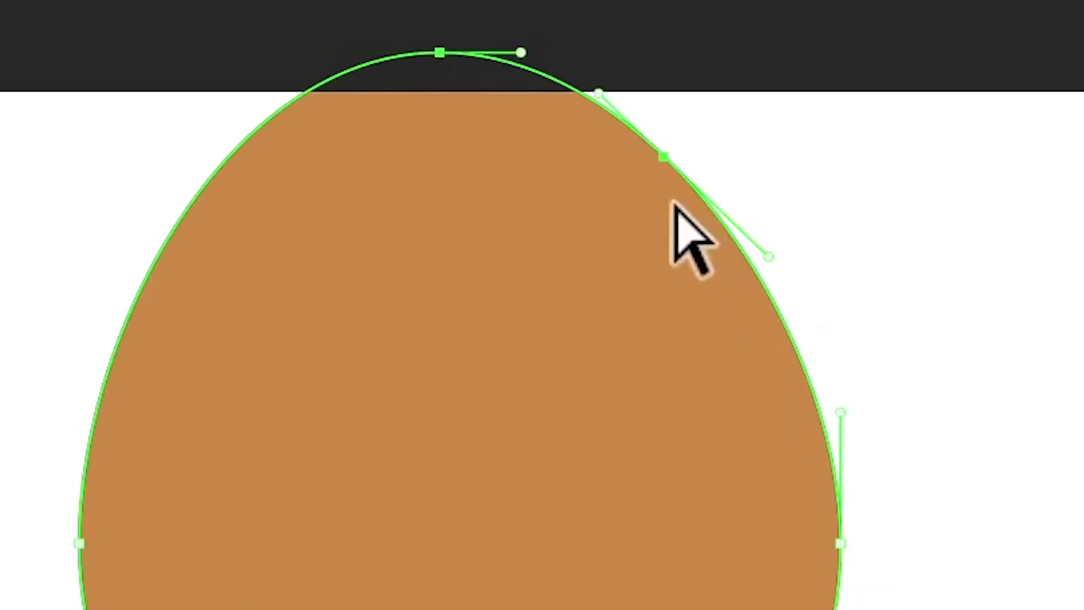
pyautogui.click(665, 157)
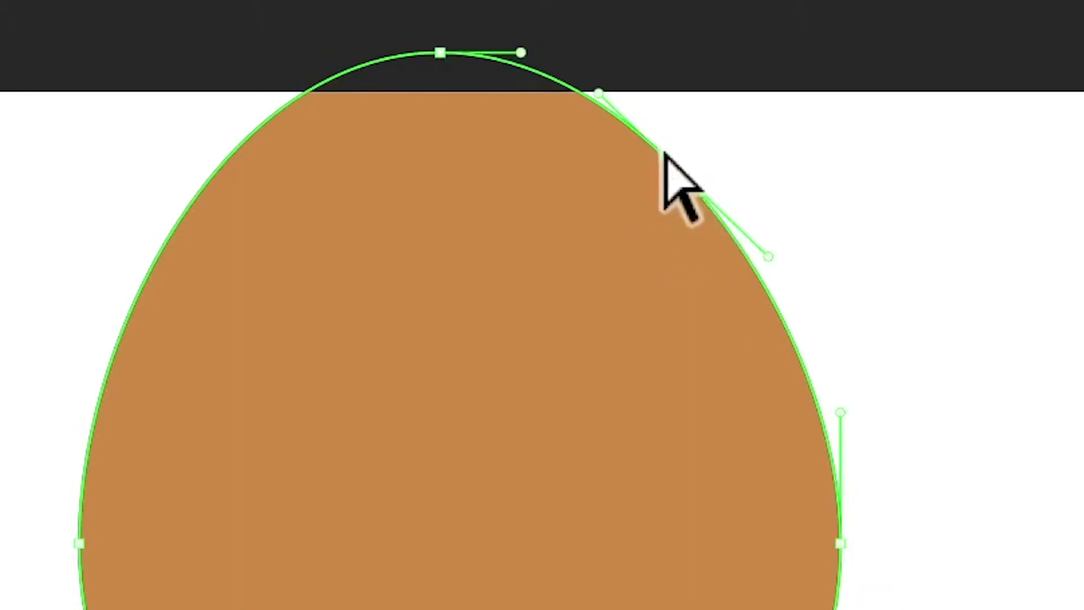
pyautogui.click(663, 156)
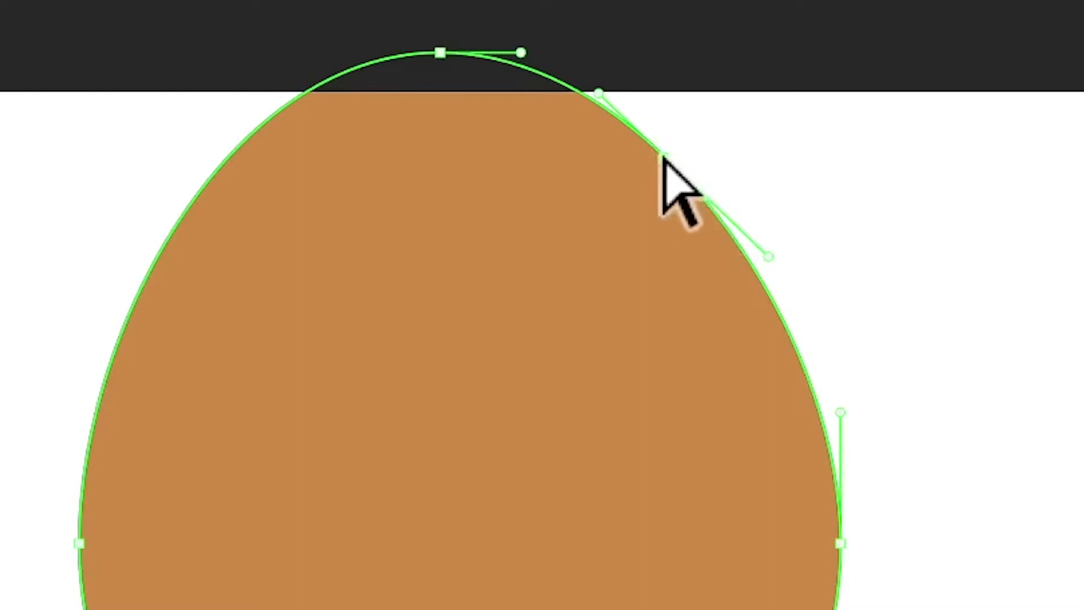
pyautogui.moveTo(663, 158); pyautogui.dragTo(438, 371)
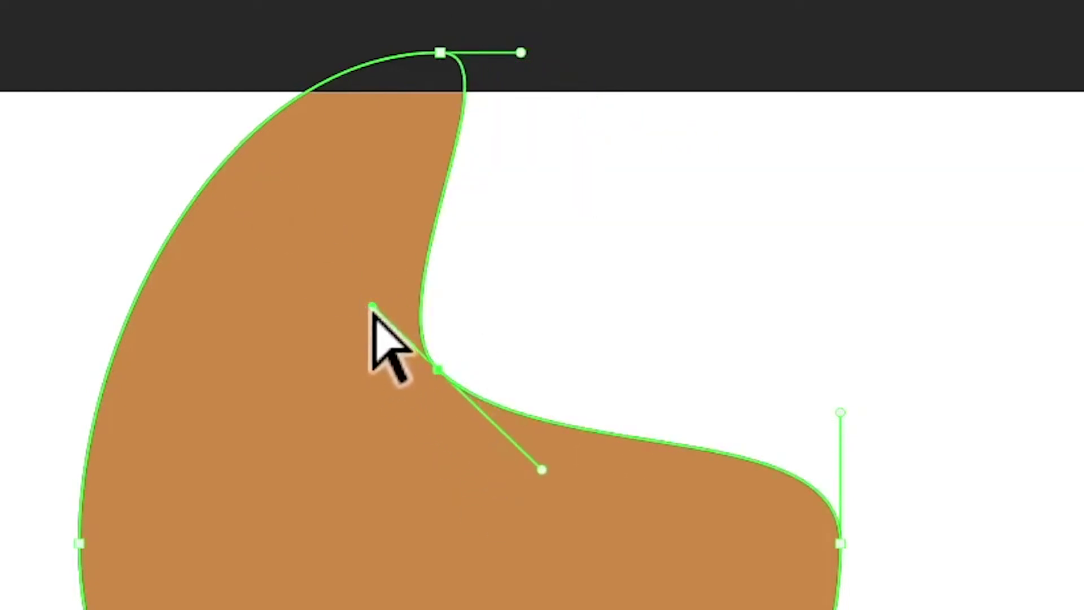
pyautogui.moveTo(372, 307); pyautogui.dragTo(617, 234)
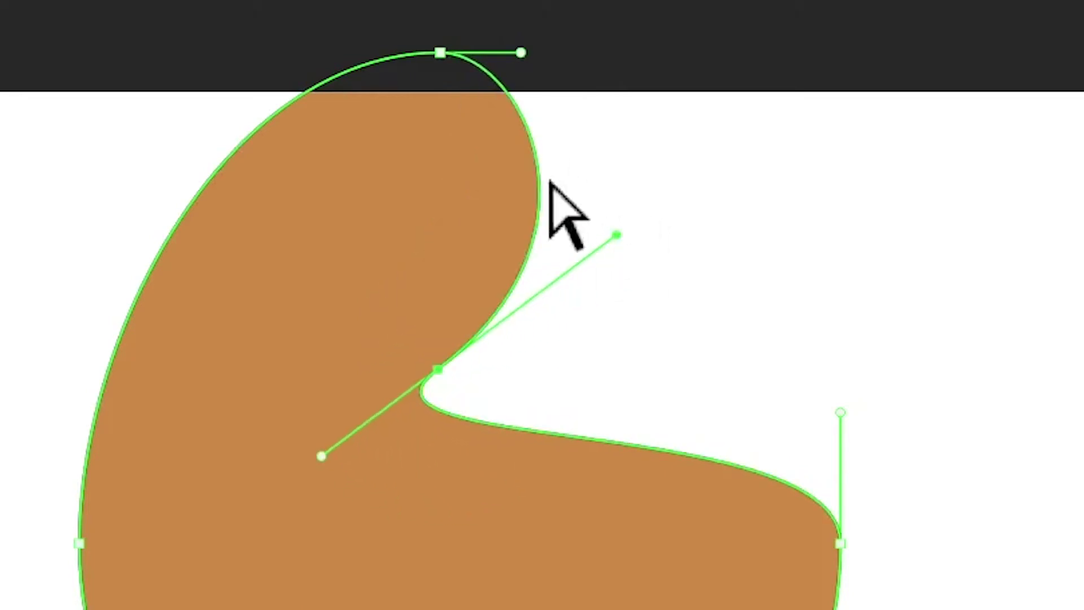
pyautogui.moveTo(322, 456); pyautogui.dragTo(665, 302)
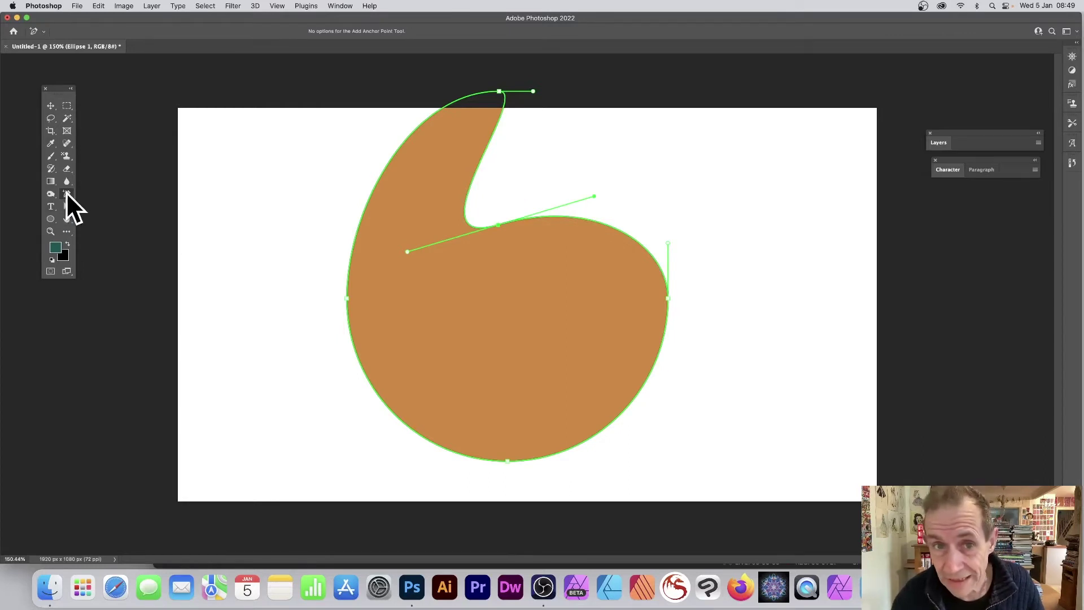
# Add anchors on the notch's inner curve and outer left curve, pulling the left edge into a point
pyautogui.click(480, 162)
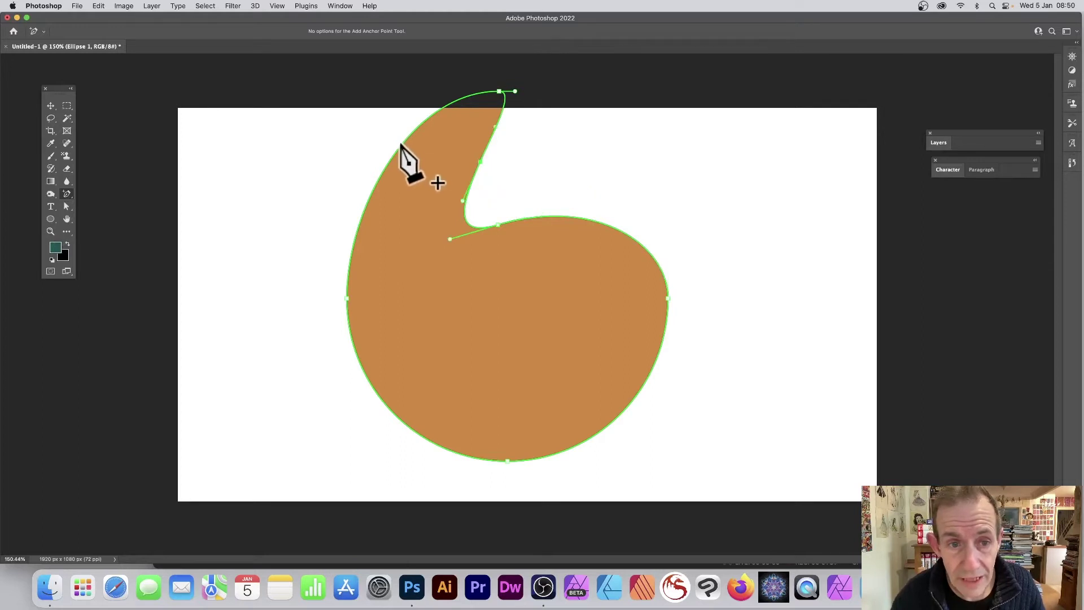
pyautogui.click(402, 146)
pyautogui.click(359, 224)
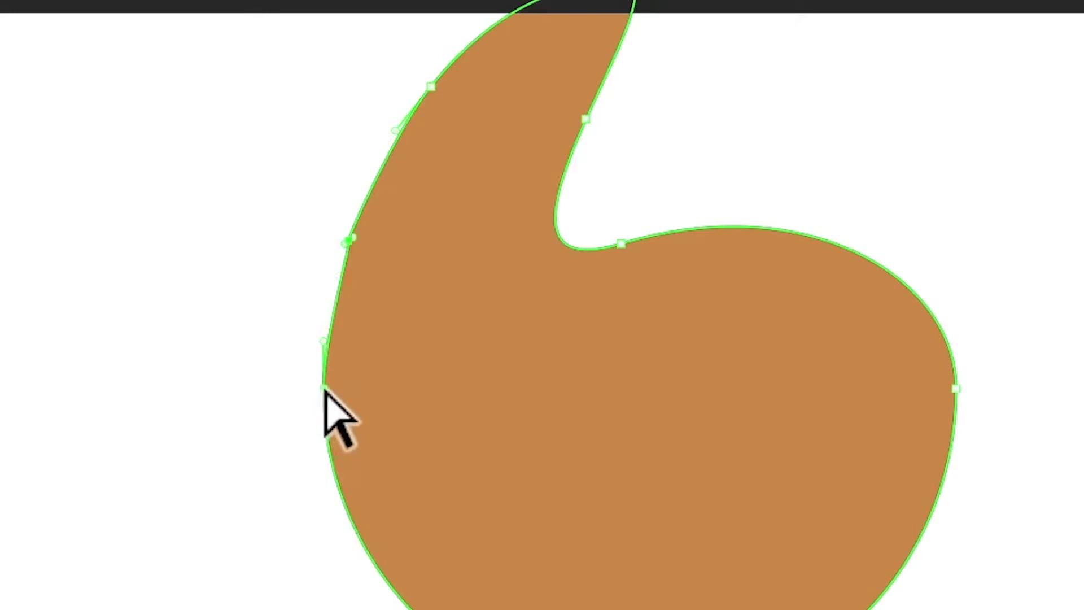
pyautogui.moveTo(324, 389); pyautogui.dragTo(606, 362)
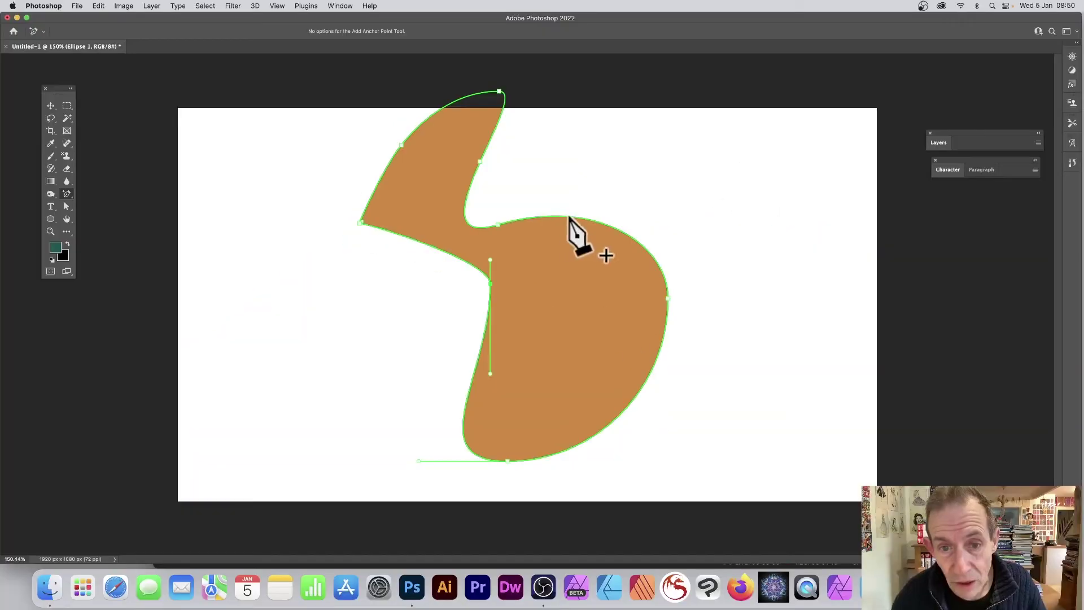
# Add and move an upper-right anchor, then delete it to leave a broad rounded lobe
pyautogui.click(621, 232)
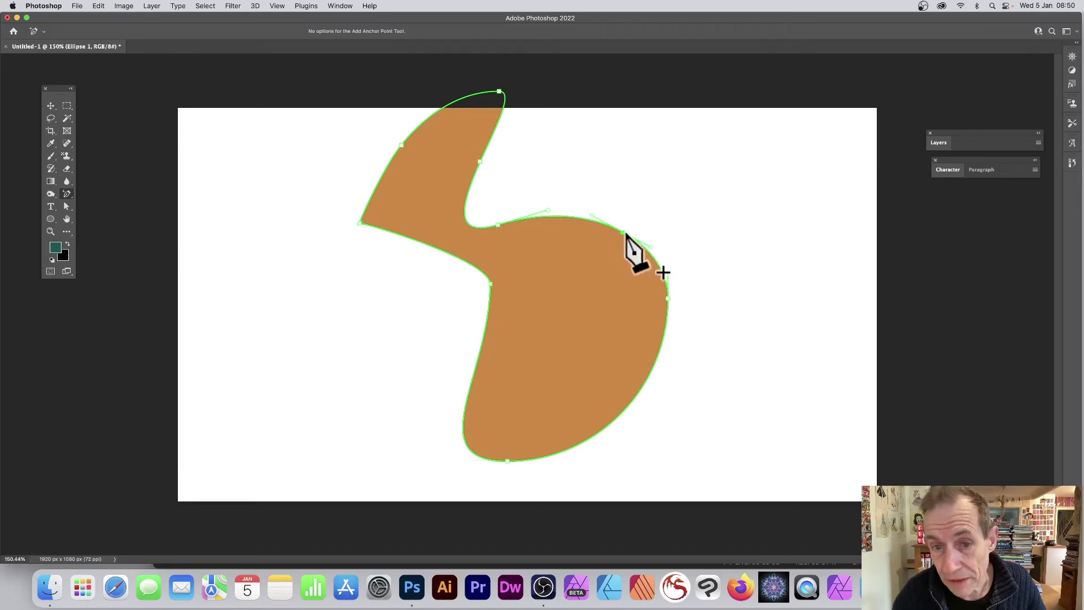
pyautogui.moveTo(623, 233); pyautogui.dragTo(652, 196)
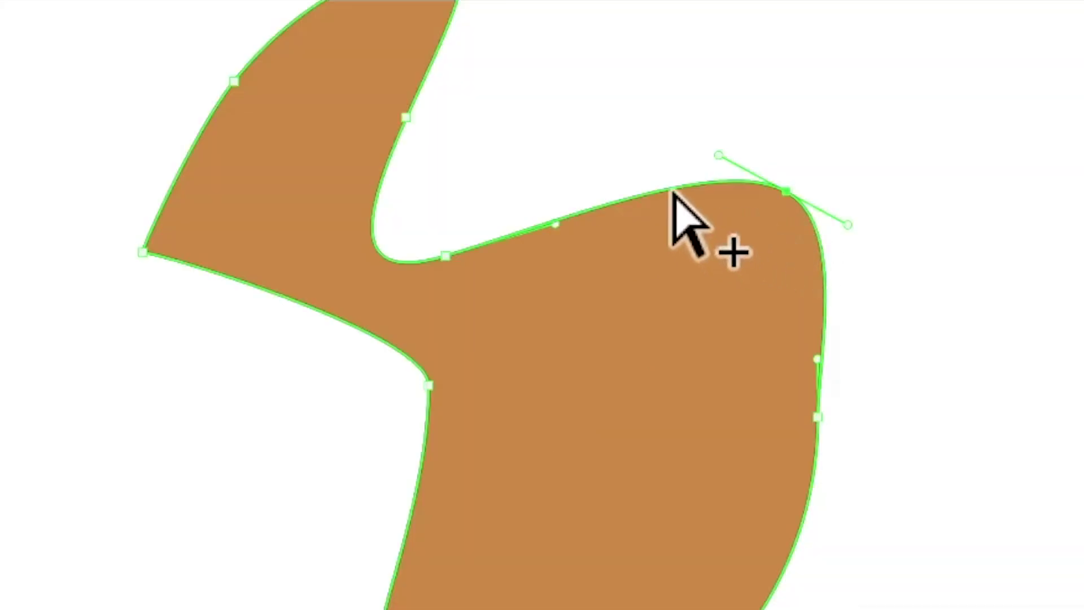
pyautogui.click(785, 191)
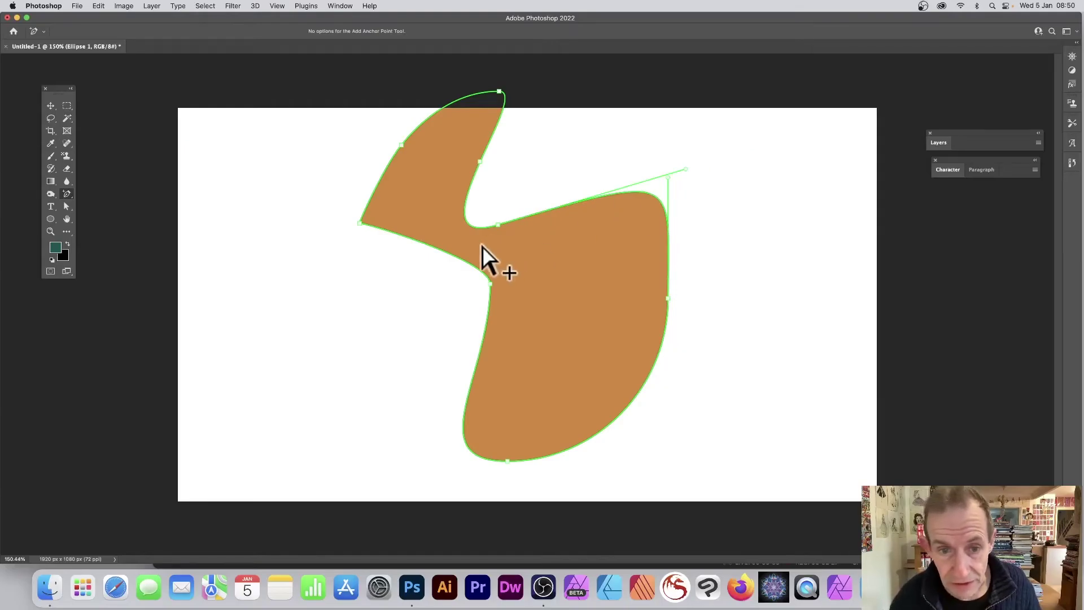
# Delete the waist anchor, then add top anchors on the right lobe and level the handle into a rounded peak
pyautogui.click(498, 225)
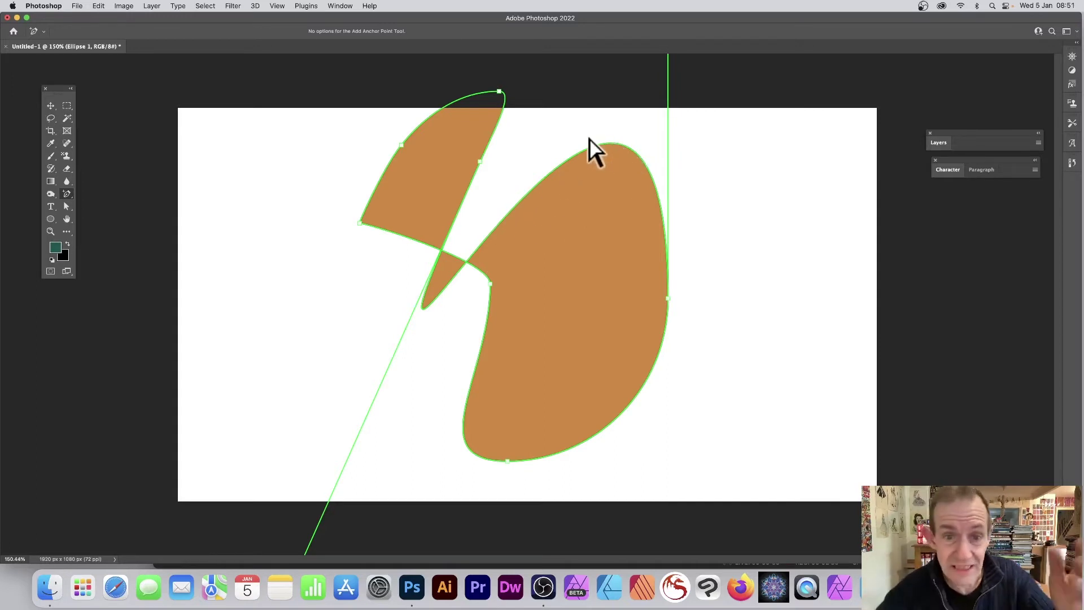
pyautogui.click(548, 175)
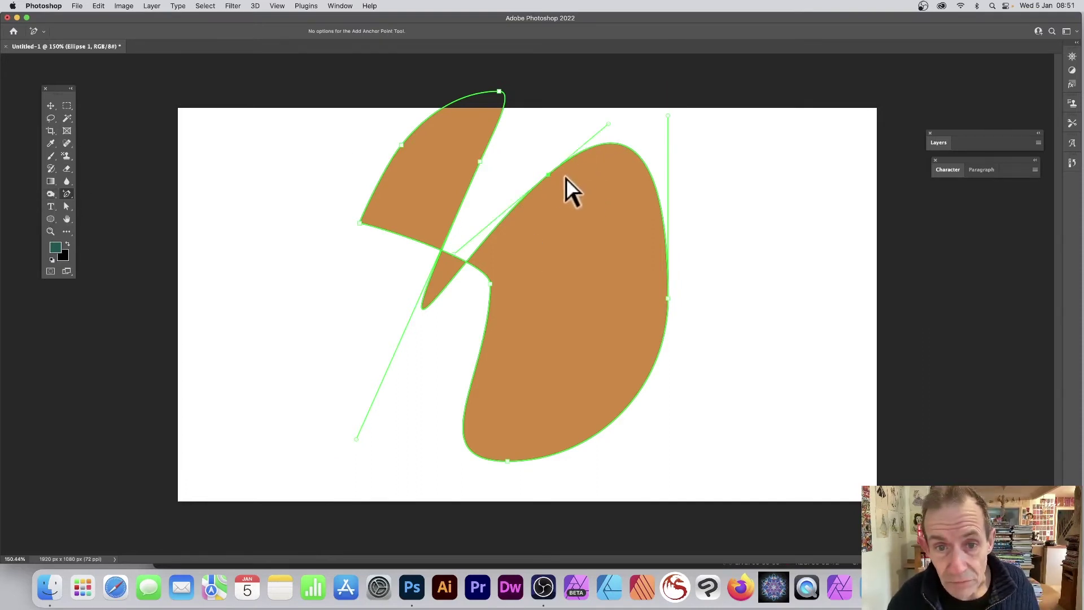
pyautogui.click(608, 145)
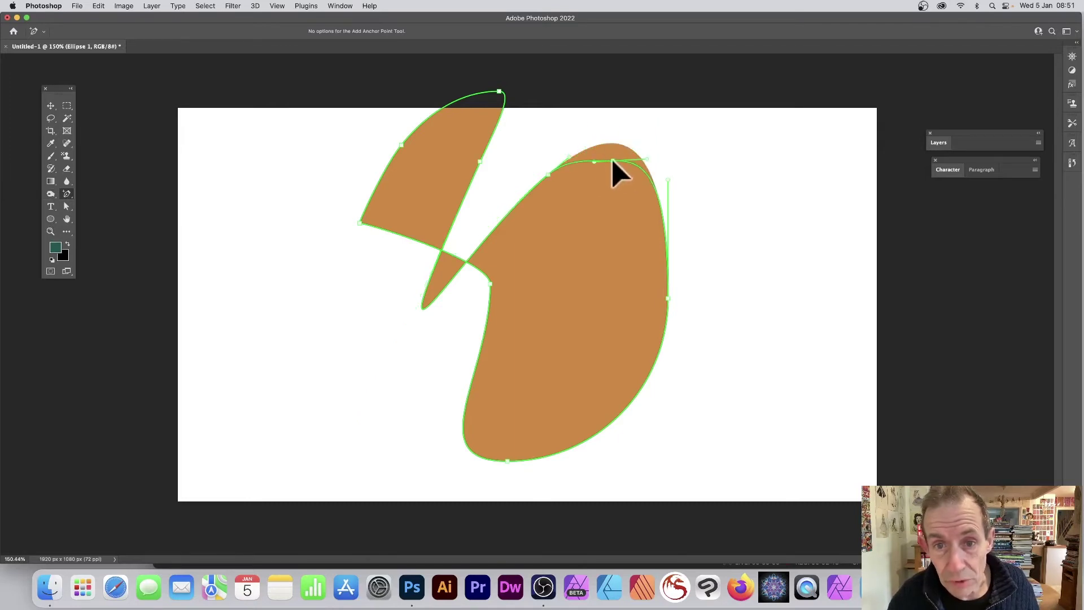
pyautogui.moveTo(616, 180); pyautogui.dragTo(644, 133)
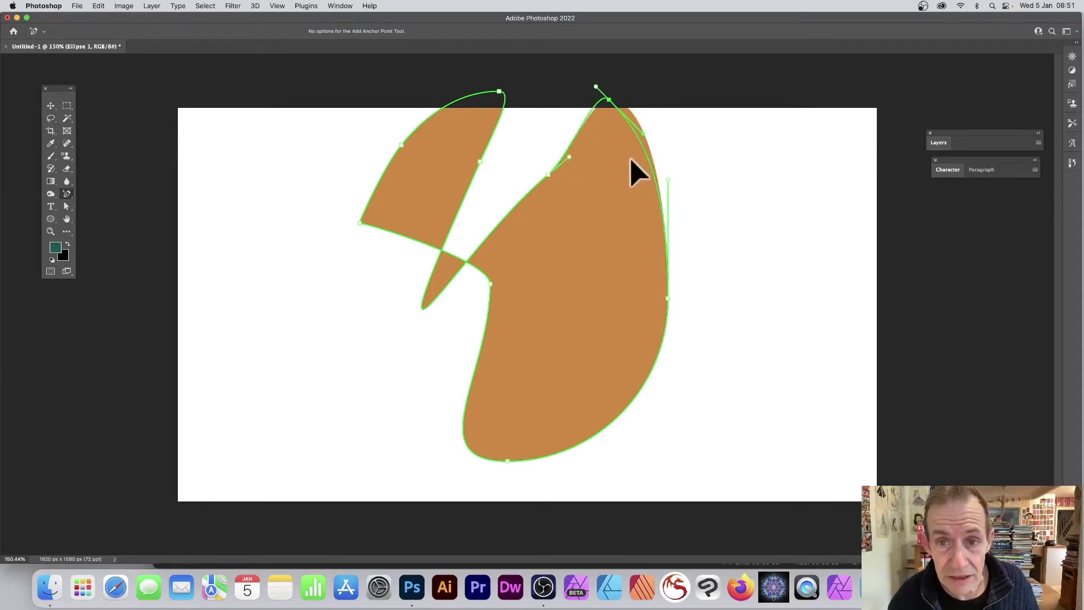
pyautogui.moveTo(639, 69); pyautogui.dragTo(658, 117)
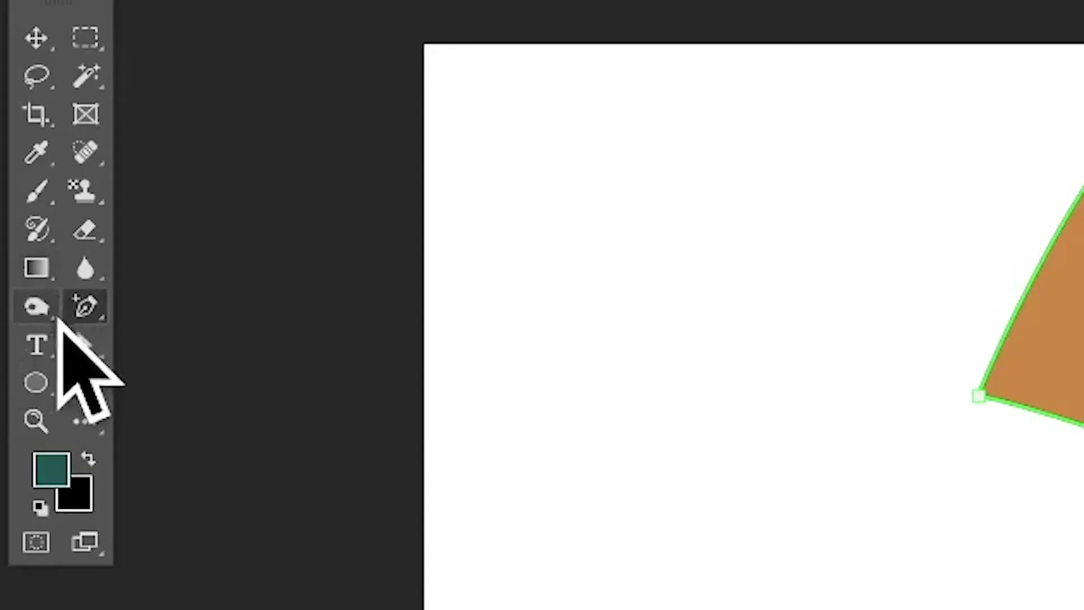
# Show the Pen tool flyout with its add and delete anchor-point tools
pyautogui.click(66, 194)
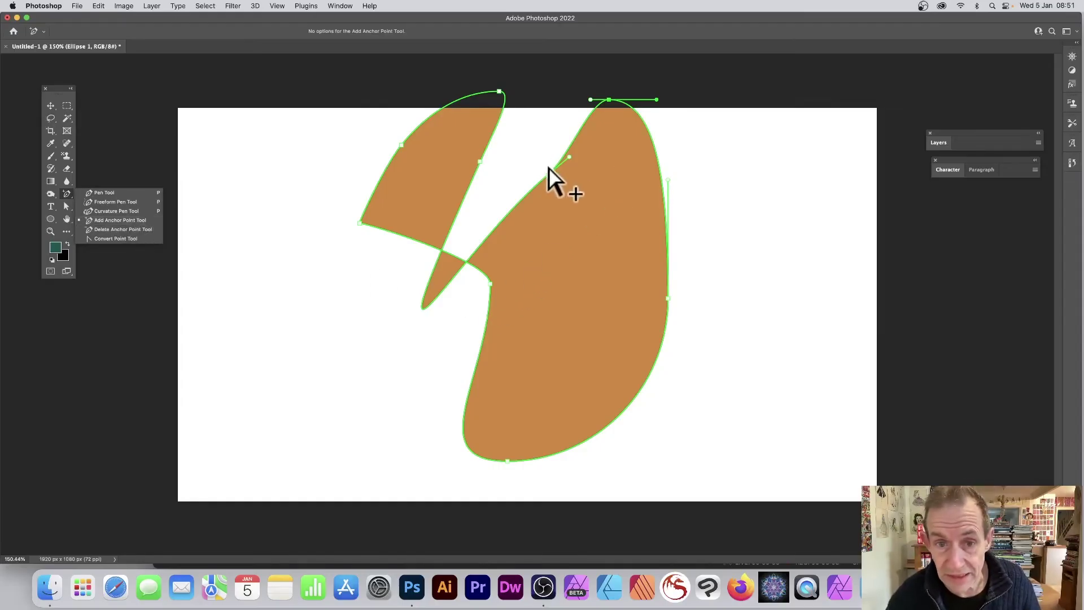
# With Delete Anchor Point Tool, remove the inner-curve, right-edge, bottom, top-right, left-corner and inner-bend anchors
pyautogui.click(107, 229)
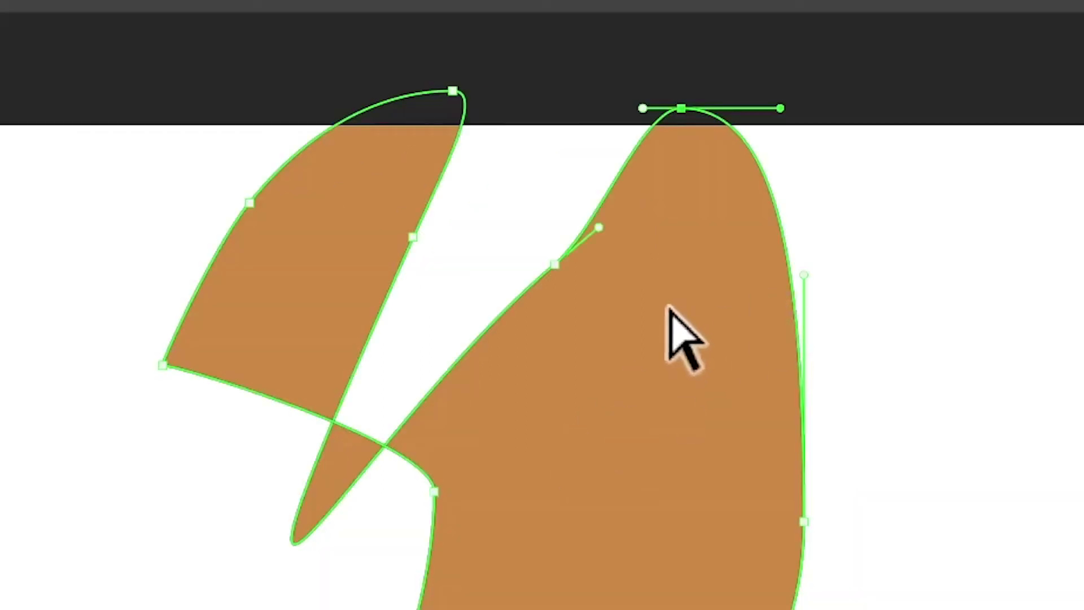
pyautogui.click(553, 263)
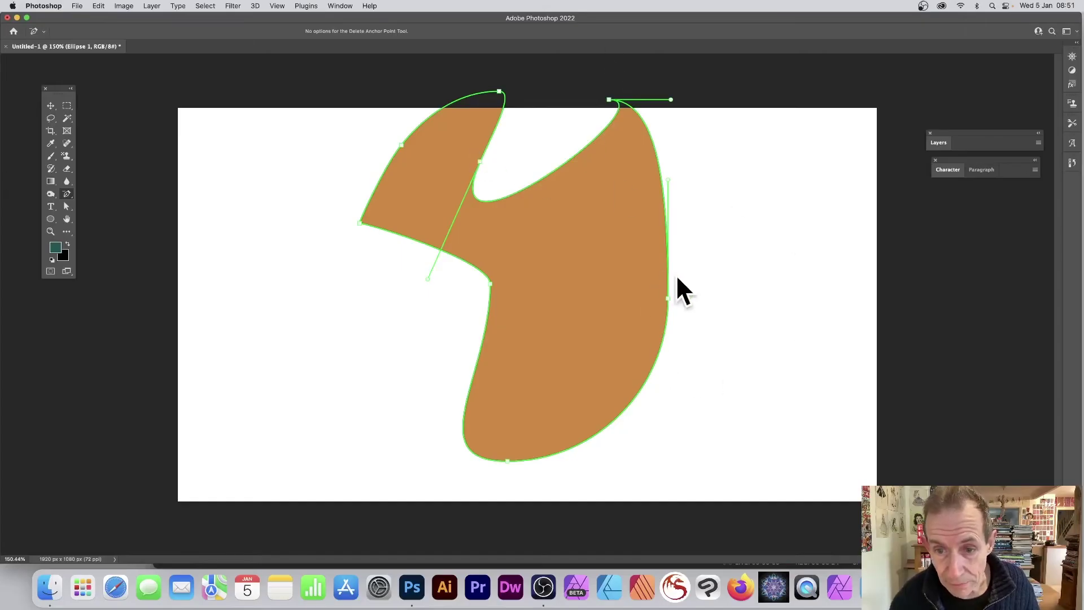
pyautogui.click(668, 298)
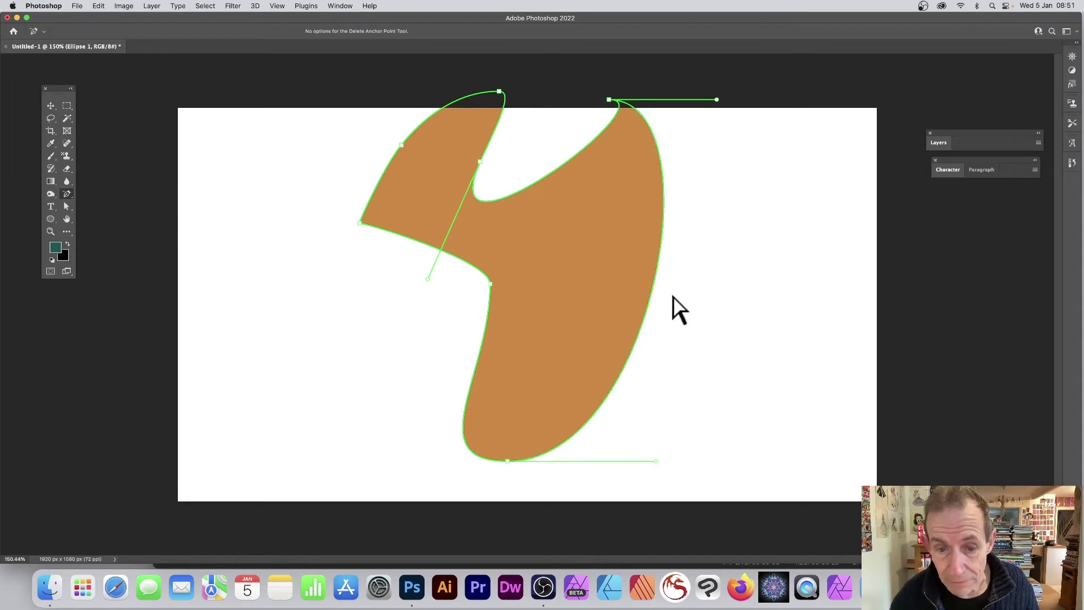
pyautogui.click(506, 461)
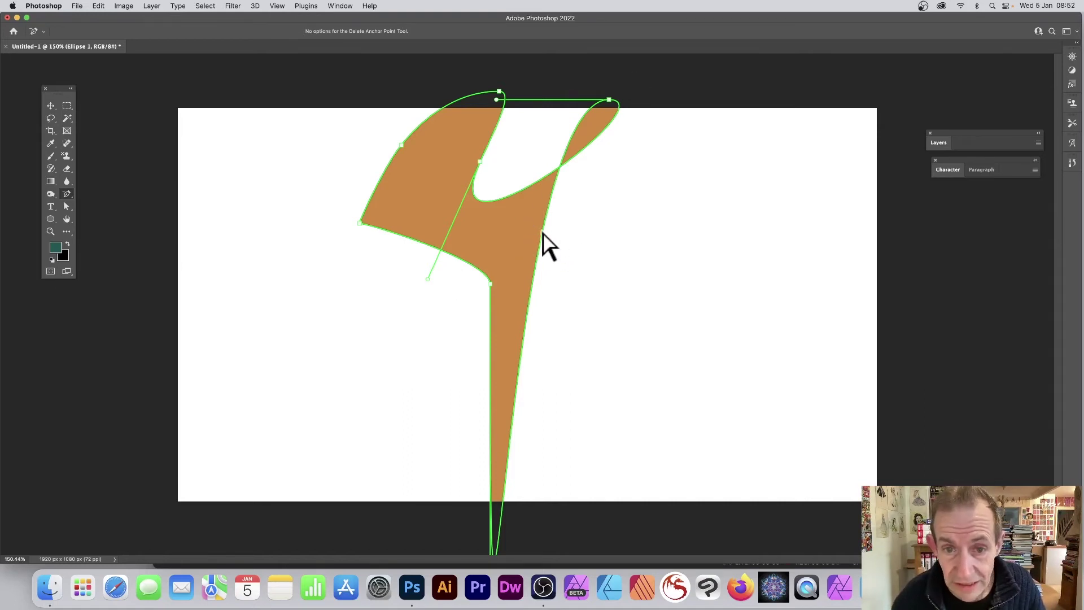
pyautogui.moveTo(629, 88); pyautogui.dragTo(658, 102)
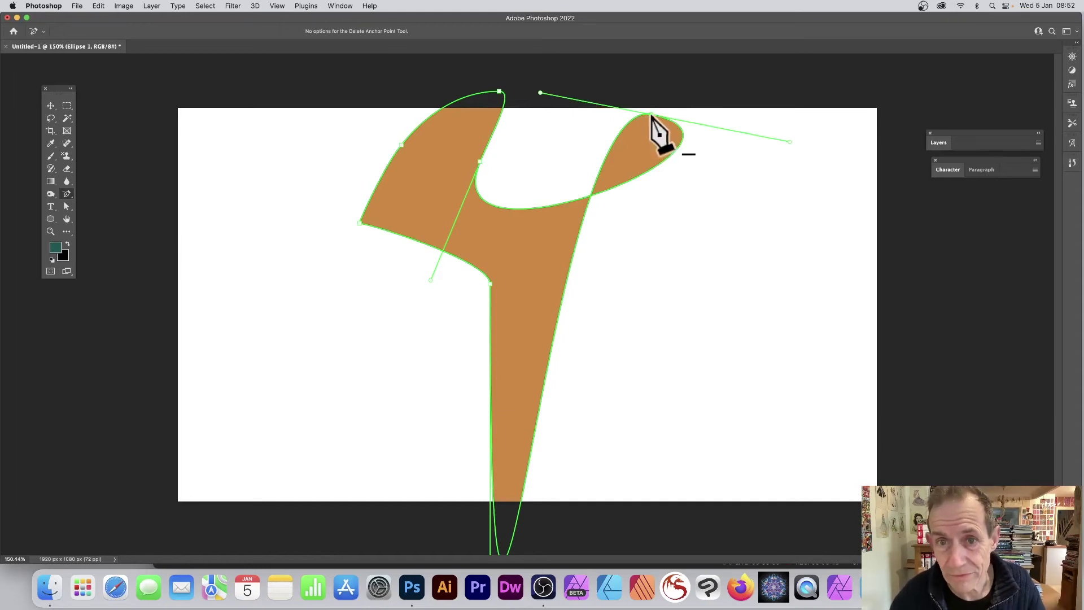
pyautogui.click(652, 115)
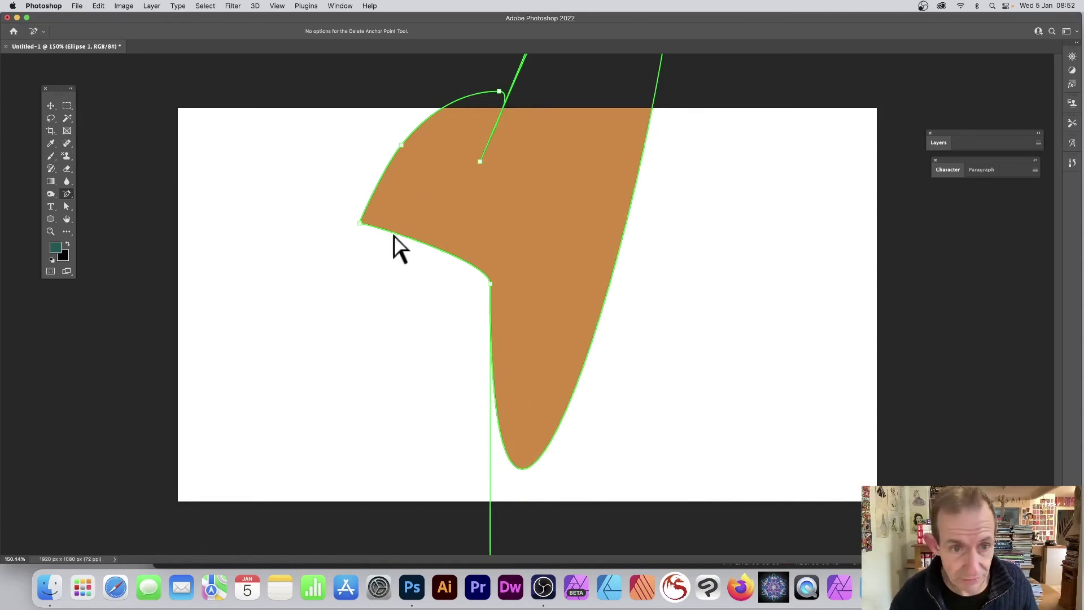
pyautogui.click(360, 223)
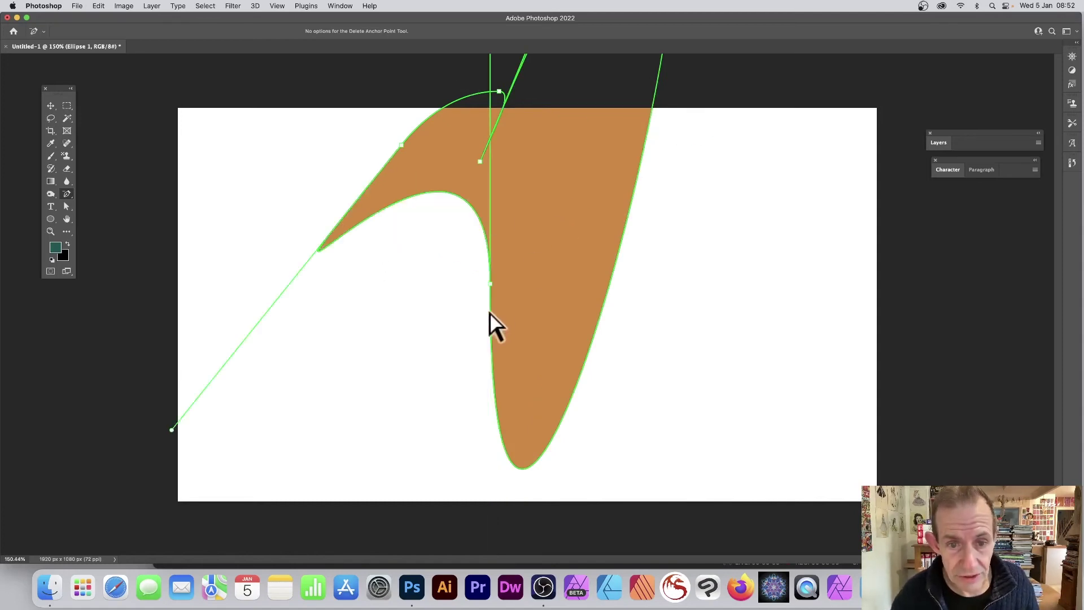
pyautogui.click(491, 283)
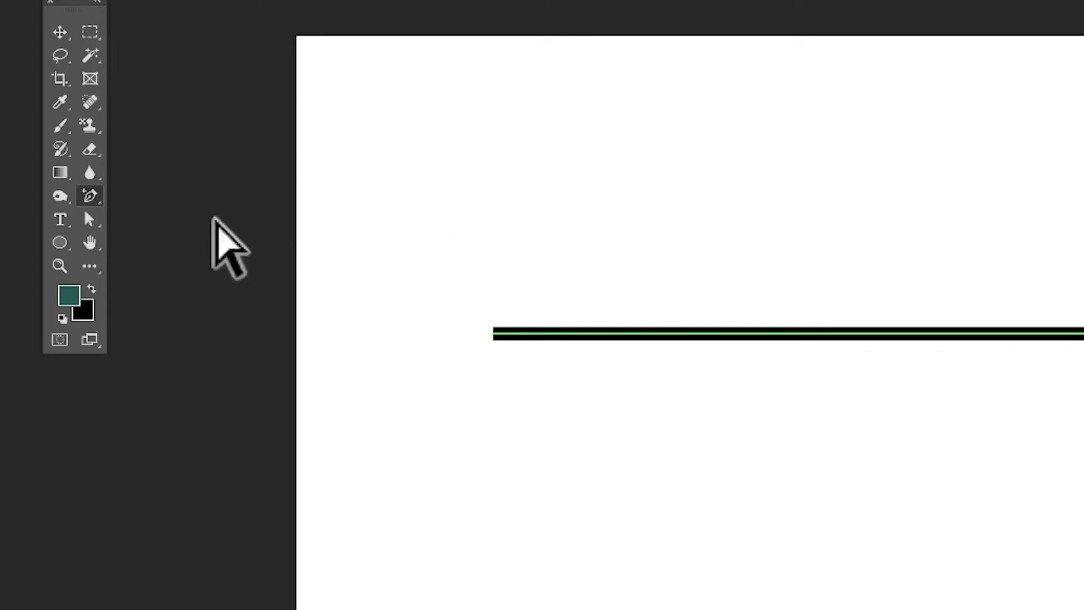
# Select all the line's anchors and raise its left end so it slopes down to the right
pyautogui.moveTo(91, 195); pyautogui.dragTo(210, 248)
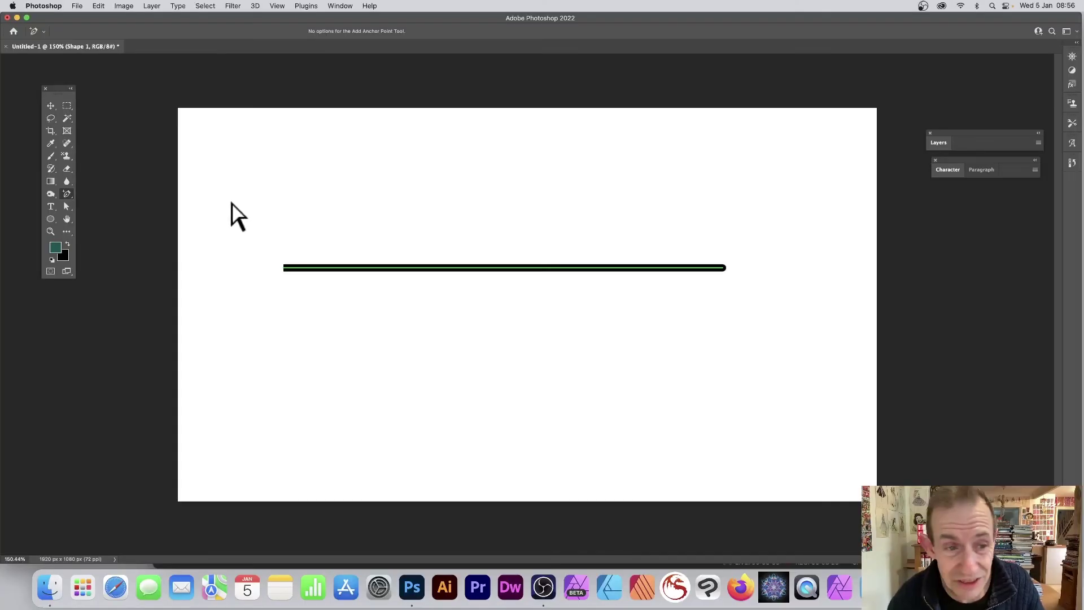
pyautogui.moveTo(231, 203); pyautogui.dragTo(803, 326)
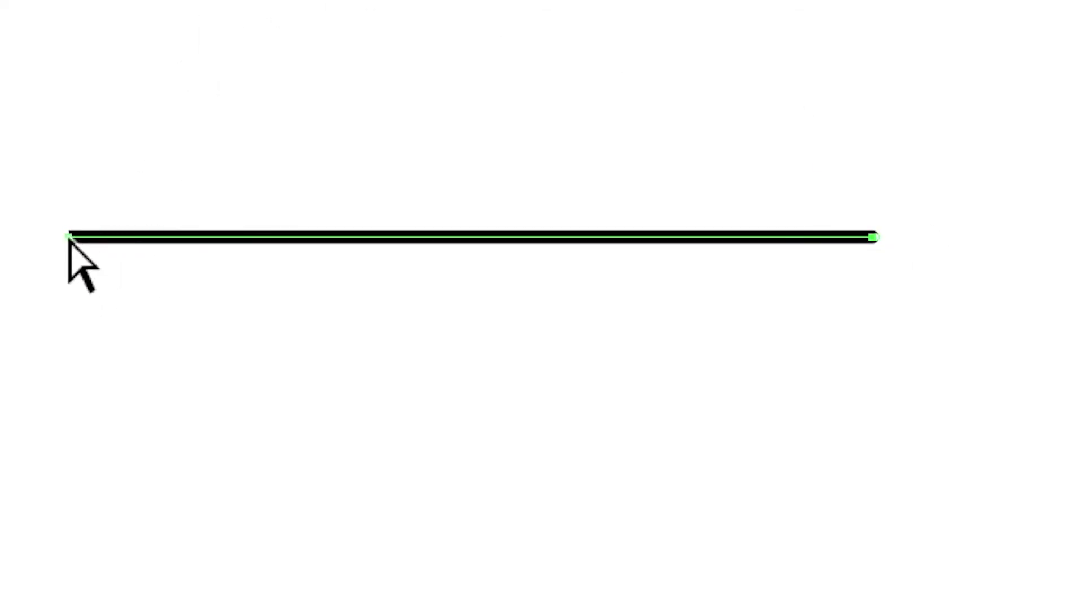
pyautogui.moveTo(68, 237); pyautogui.dragTo(72, 84)
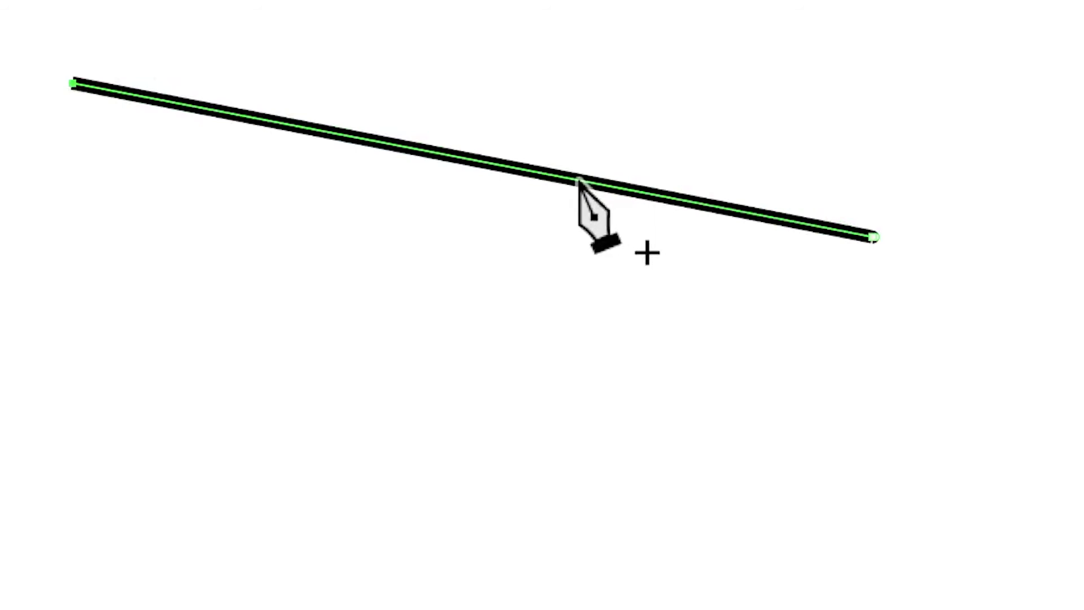
# Add several anchor points along the slanted line, undoing one that bent it
pyautogui.click(421, 151)
pyautogui.click(299, 123)
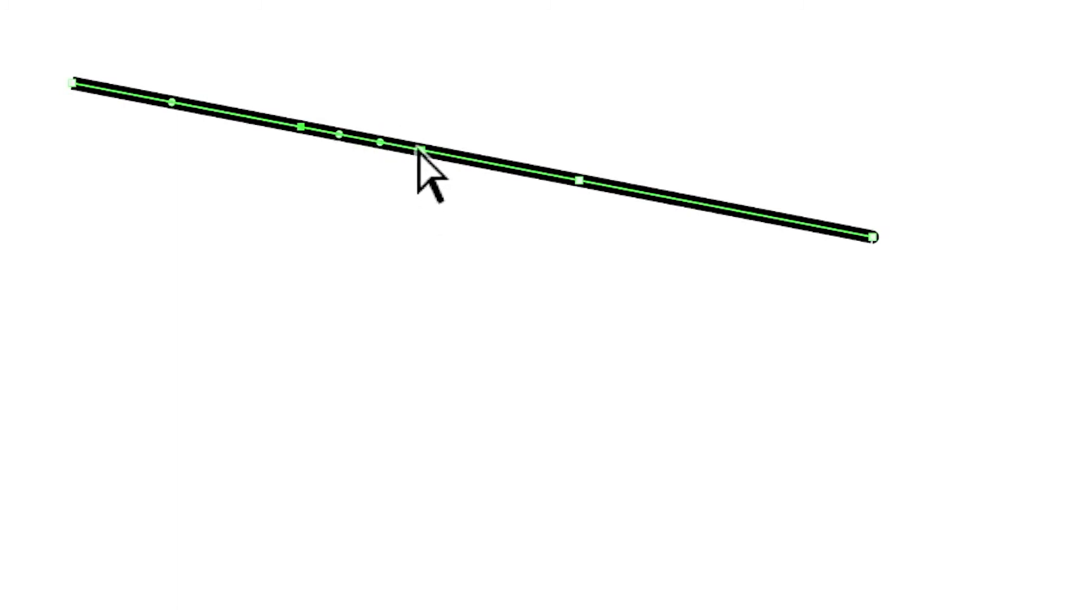
pyautogui.click(485, 164)
pyautogui.click(679, 199)
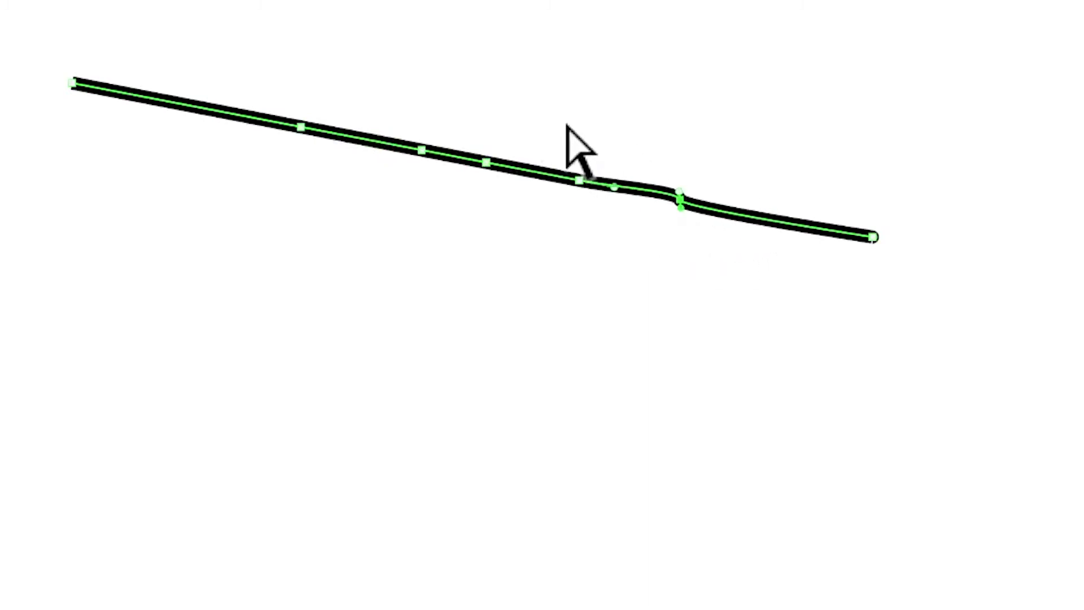
pyautogui.hotkey('ctrl', 'z')
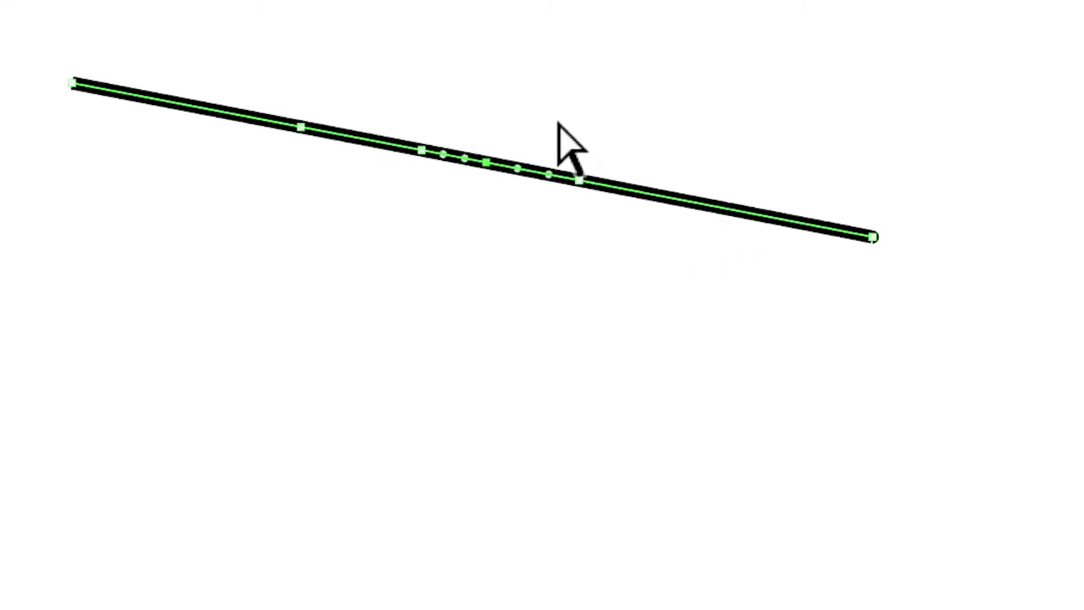
pyautogui.click(720, 208)
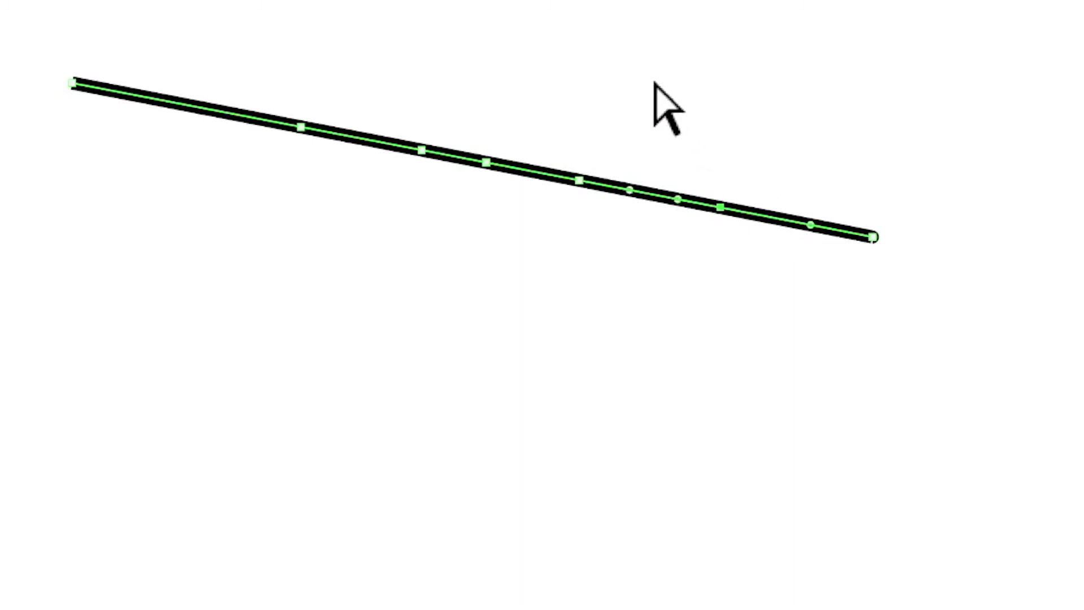
# Delete two anchors from the line, one in its right half and one near the middle
pyautogui.click(579, 180)
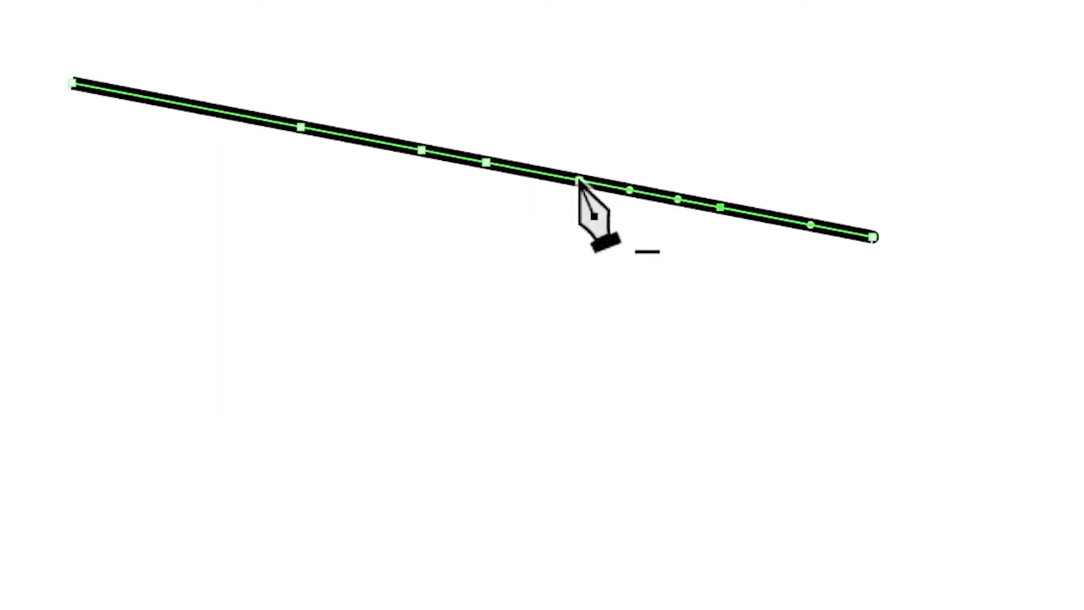
pyautogui.click(629, 189)
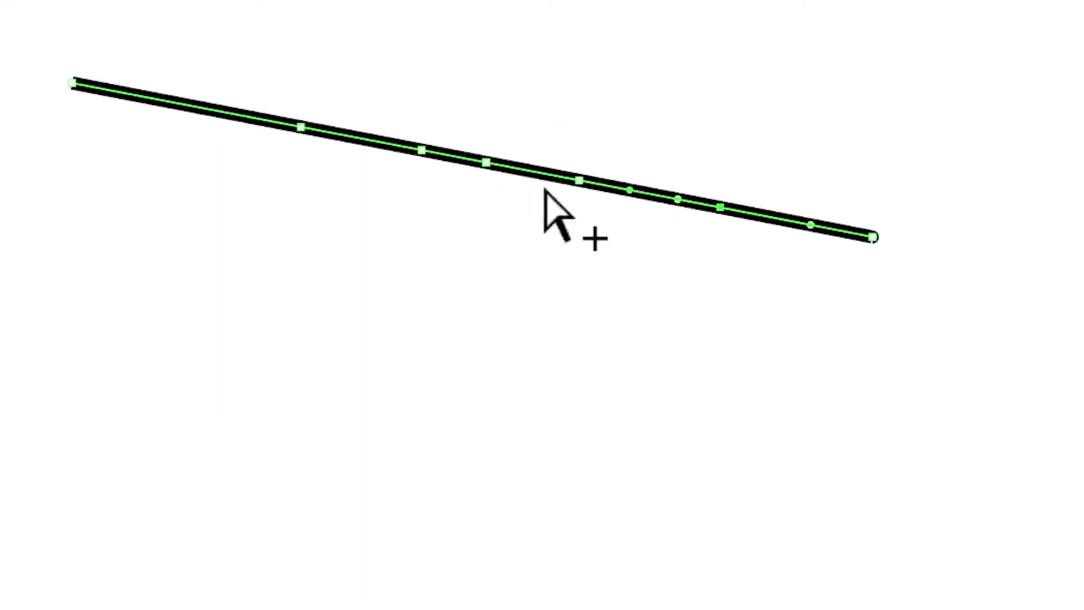
pyautogui.click(579, 182)
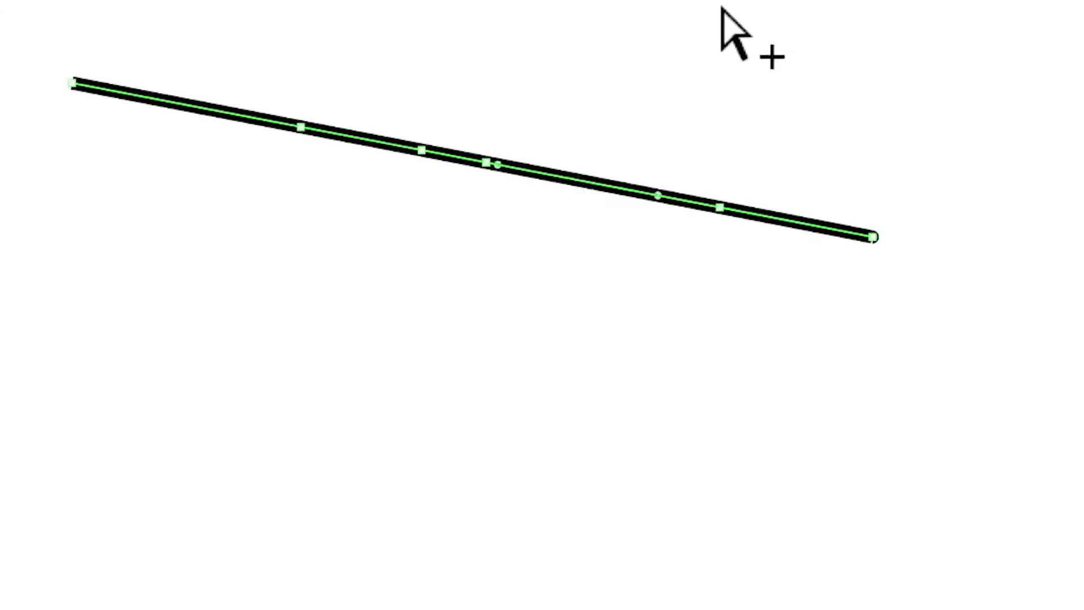
pyautogui.click(300, 128)
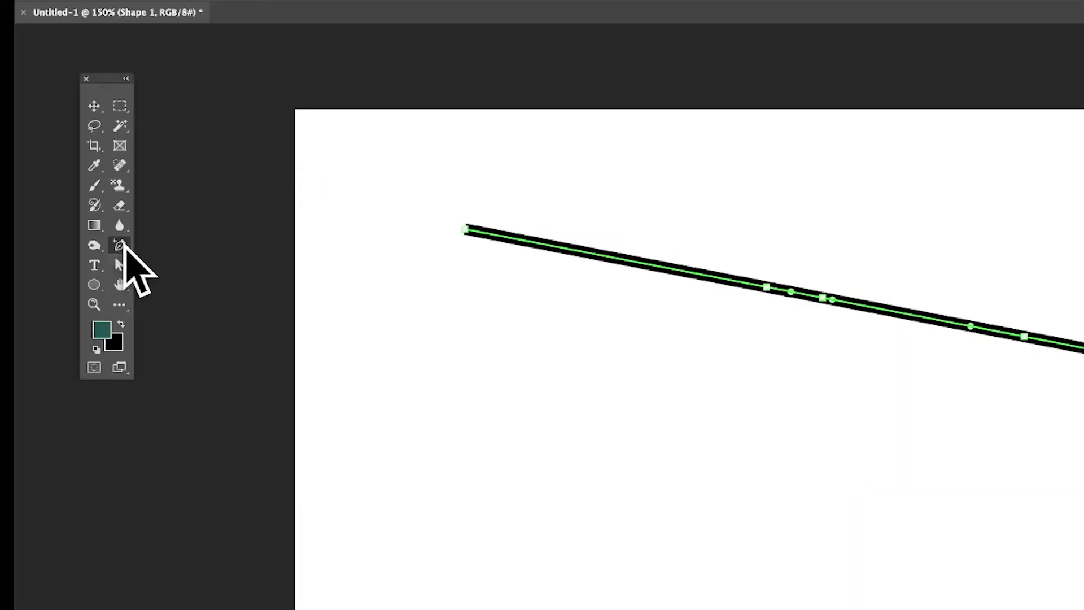
# Delete two more anchors from the line, undoing a kink, so only two middle anchors remain
pyautogui.moveTo(125, 244); pyautogui.dragTo(195, 299)
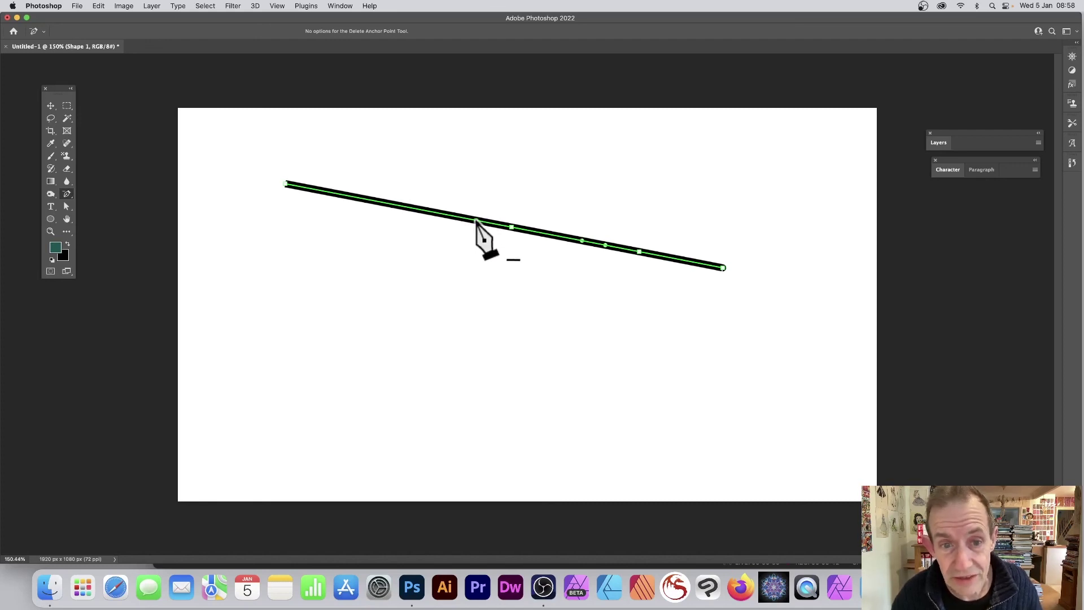
pyautogui.click(511, 229)
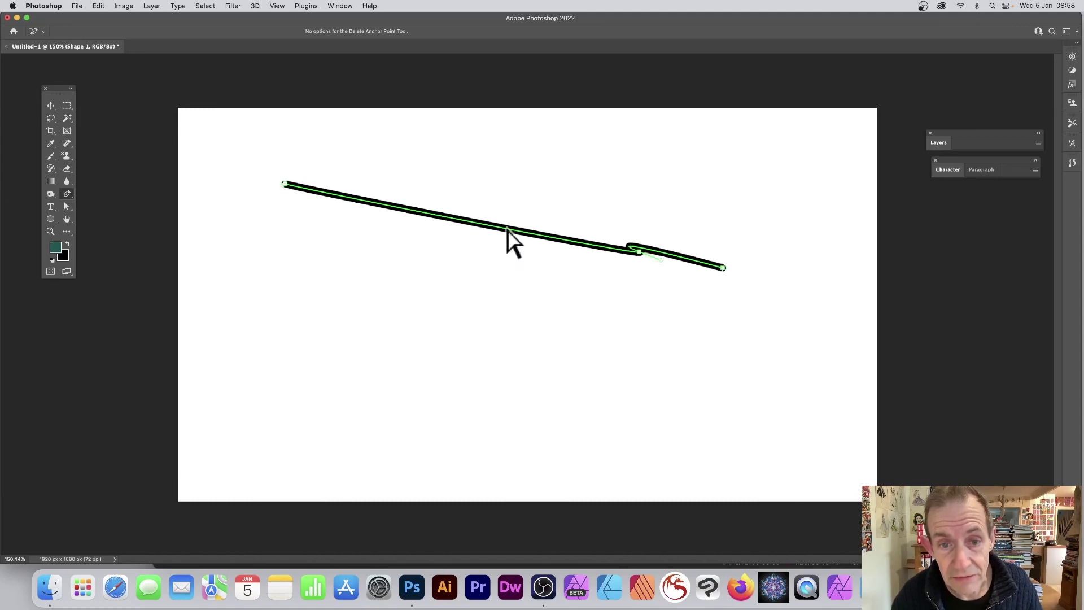
pyautogui.press('super+z')
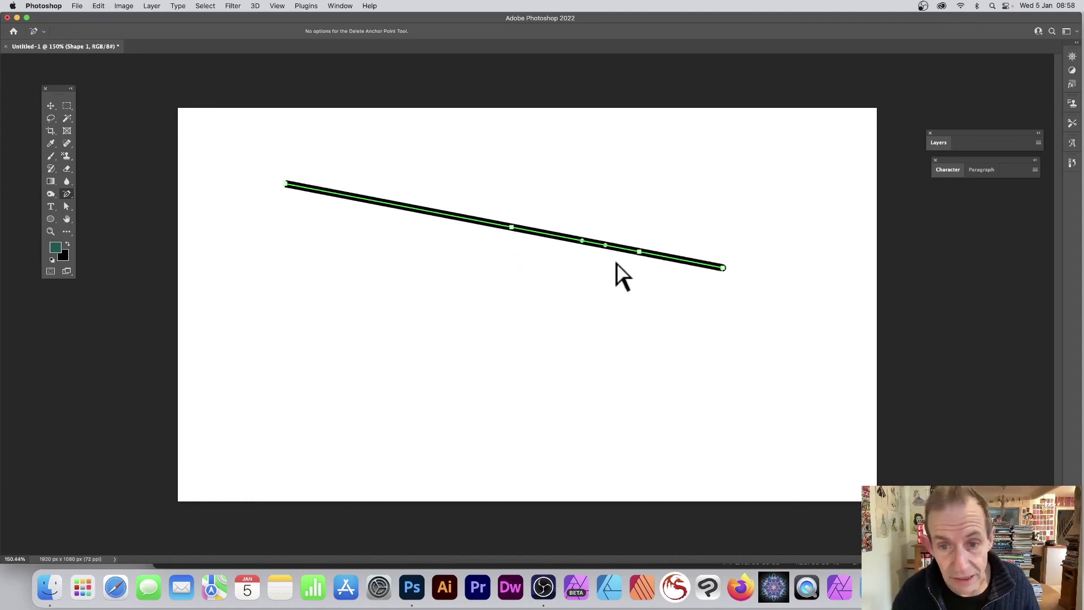
pyautogui.click(639, 252)
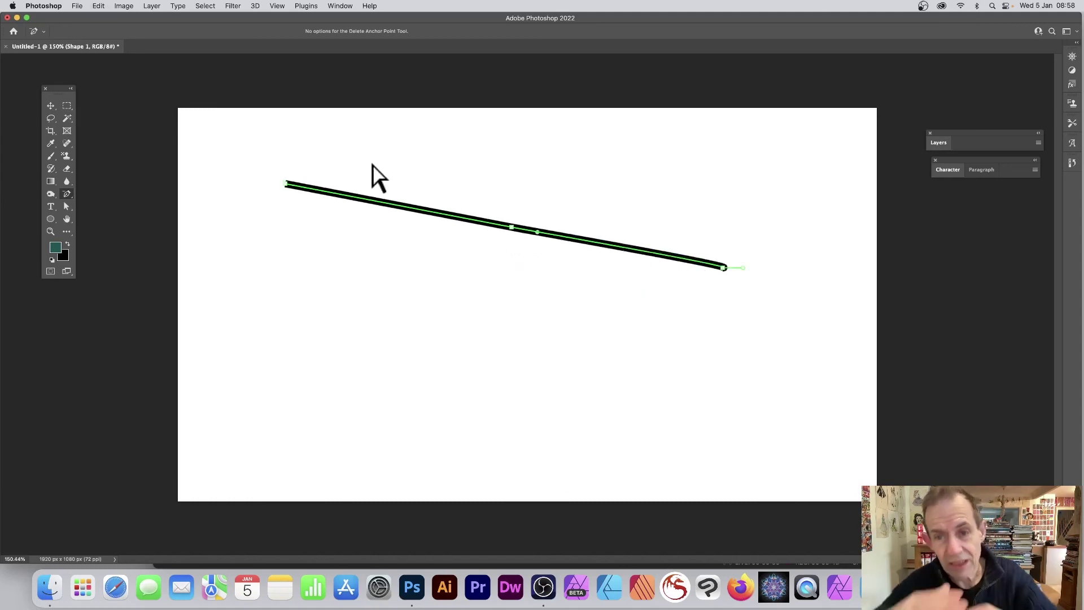